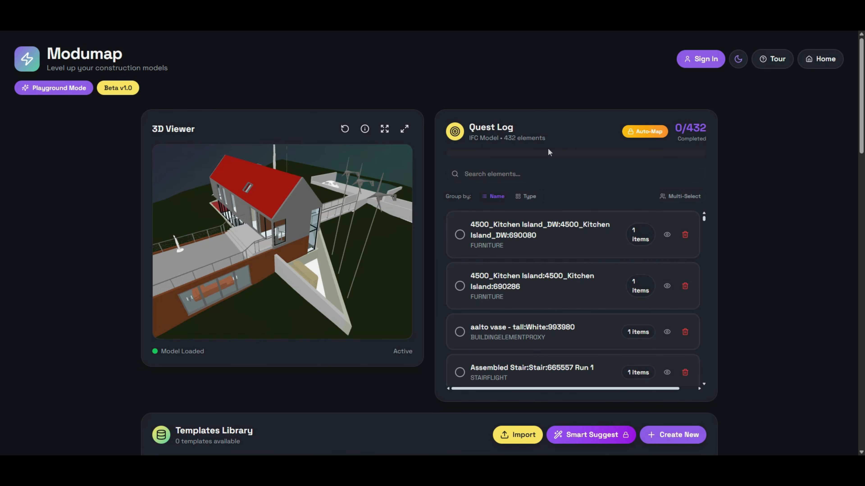
Highlight the element Basic Wall:CL_W1:627064 in the 3D model, dismiss its property details and fit the view.
scroll(637, 238, down, 5)
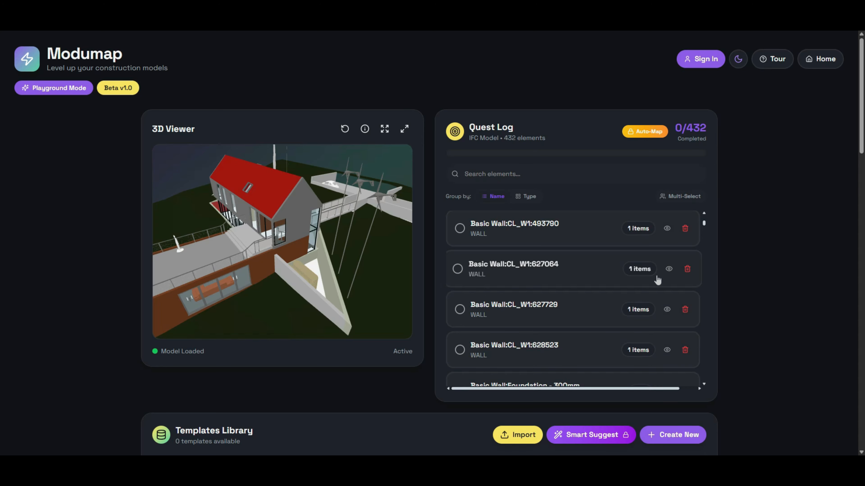
click(668, 269)
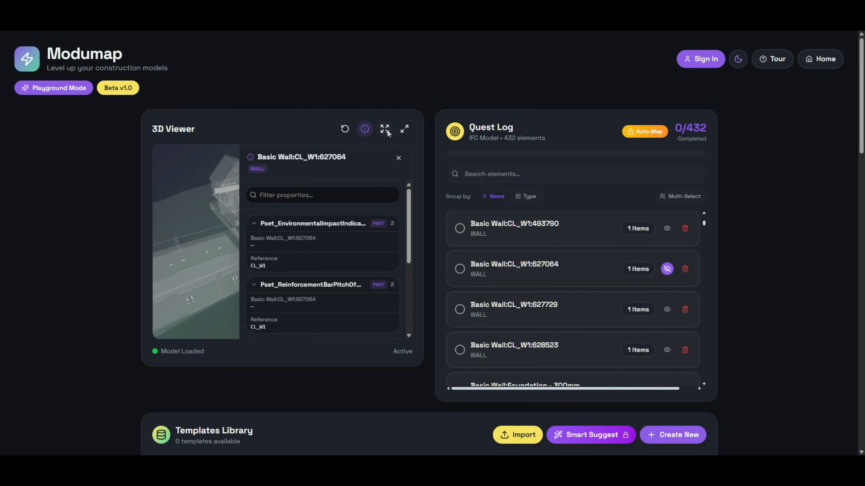
click(399, 158)
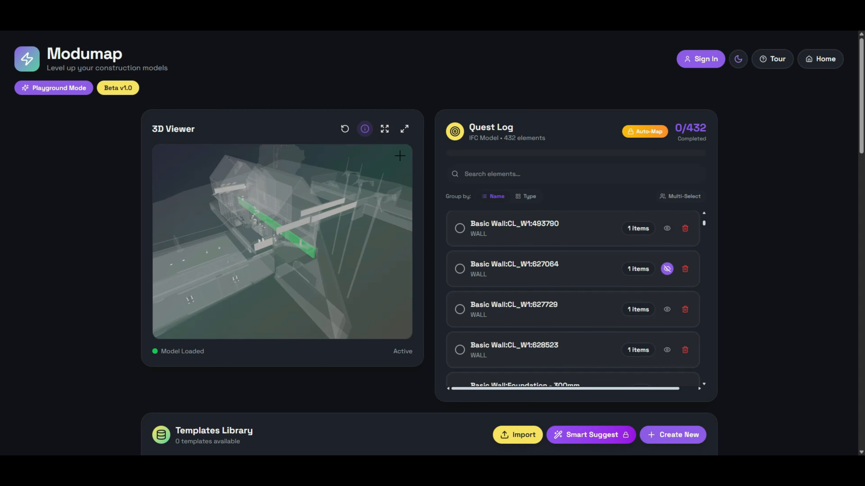
click(385, 129)
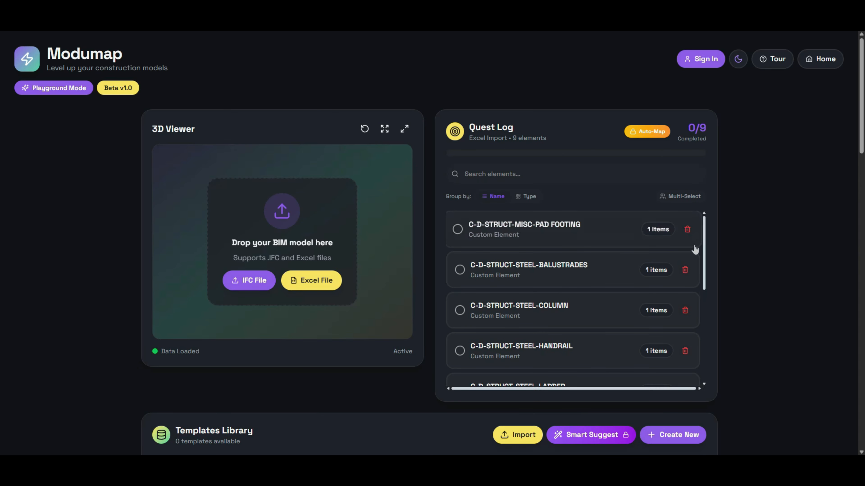
Manually add a custom element named "Element 01" with exact match mode to the Quest Log.
drag(704, 231, 710, 320)
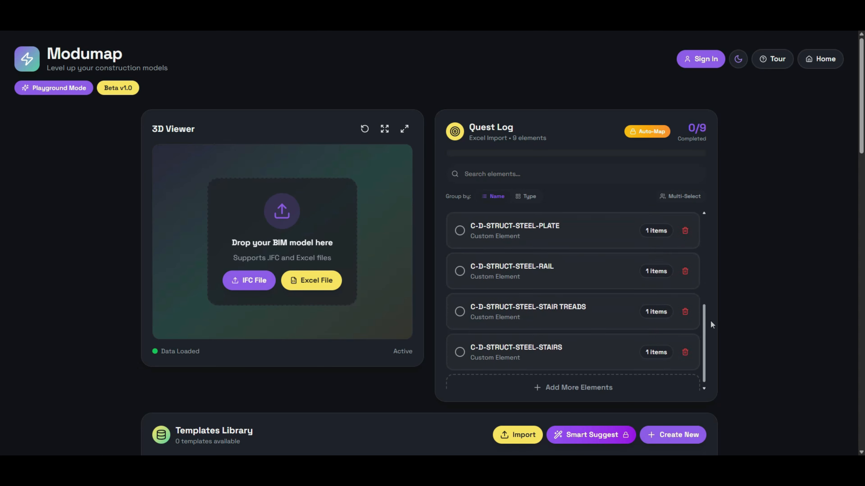
click(596, 378)
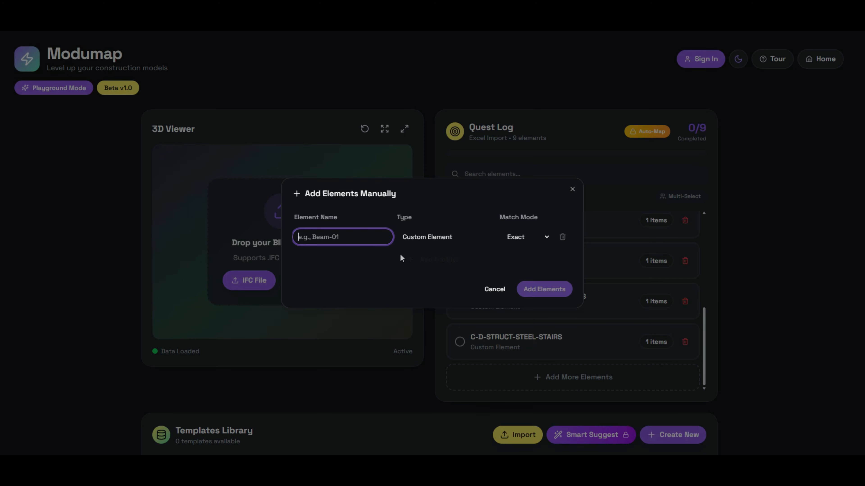
text(Element 01)
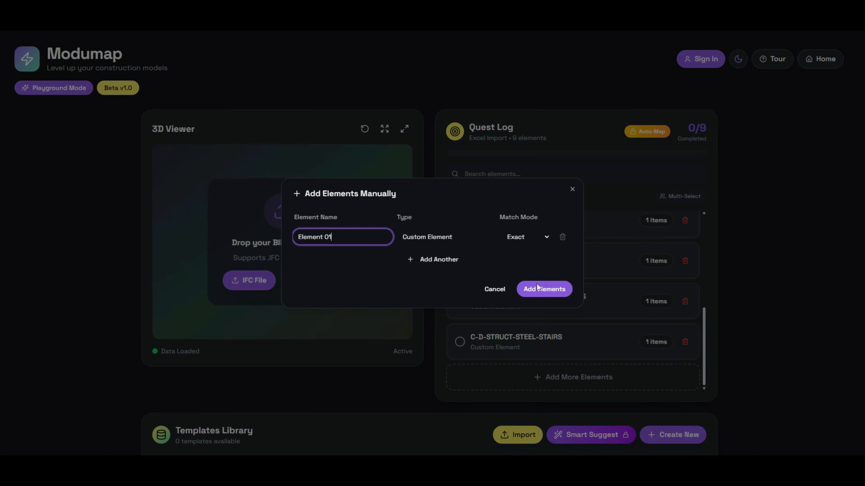
click(543, 290)
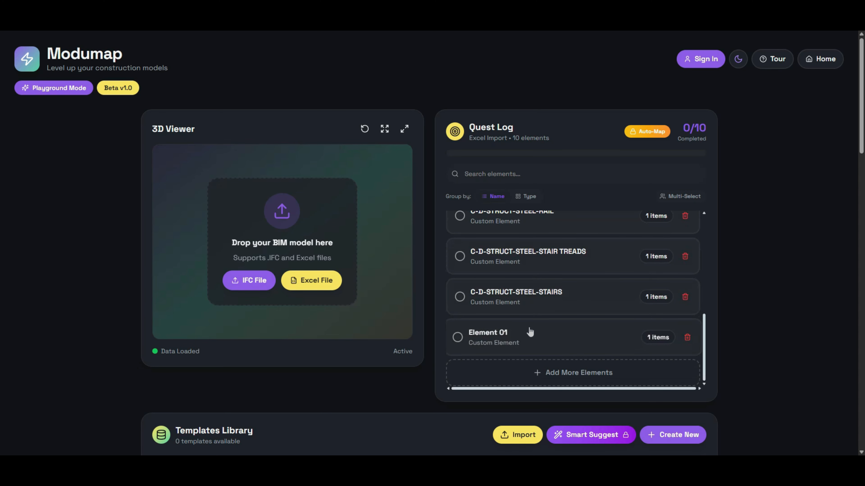
Start a template named "Standard Column Template" with a new category "Column Attributes" and the description "Column attribute description".
drag(859, 138, 857, 225)
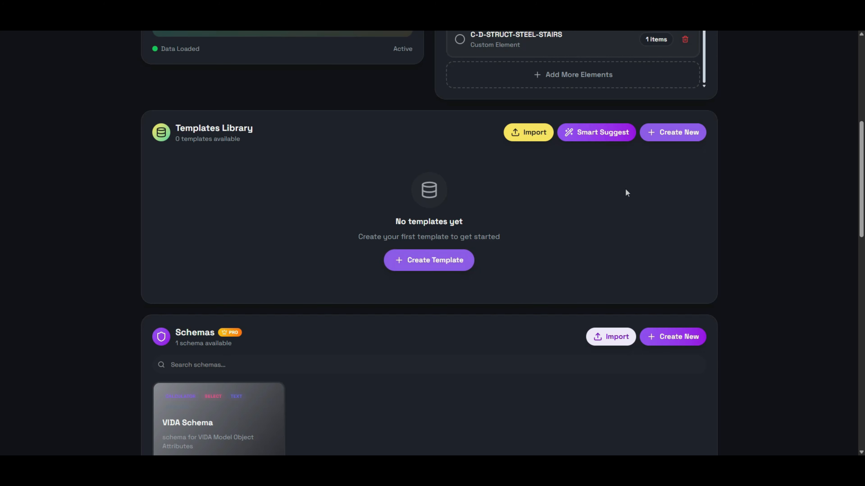
click(424, 260)
click(318, 131)
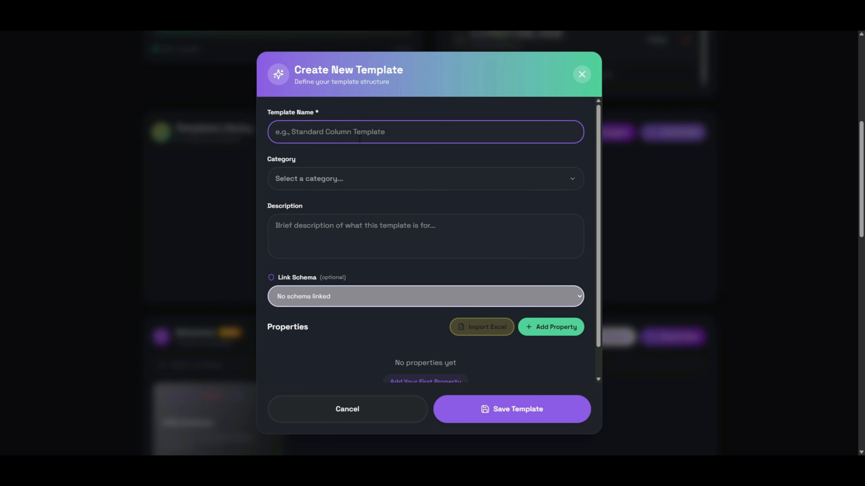
text(Standard Column Template)
click(345, 178)
text(Column Attributes)
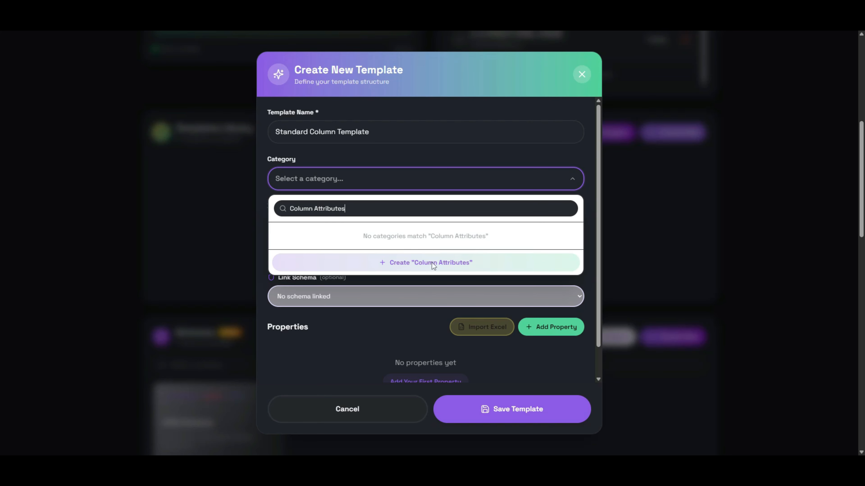
click(431, 263)
click(368, 251)
text(Column attribute description)
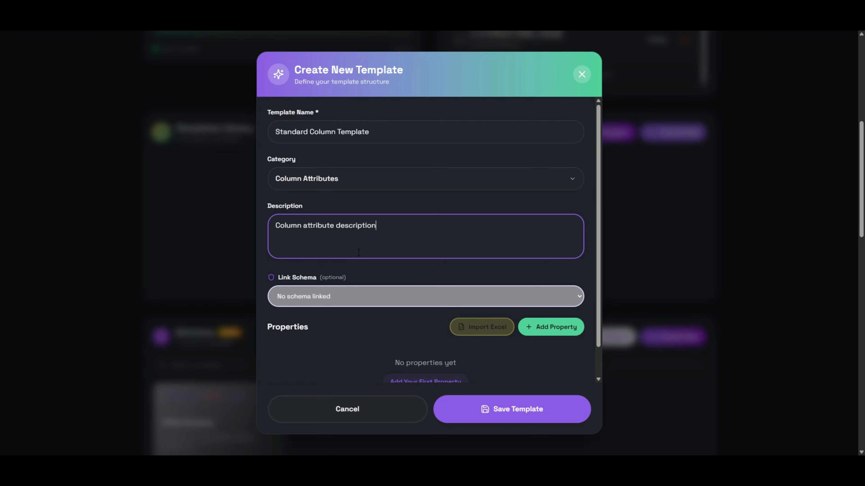
Add a text property named "Property 01" with the default value "Property 01 value" to the template.
scroll(368, 250, down, 1)
click(531, 300)
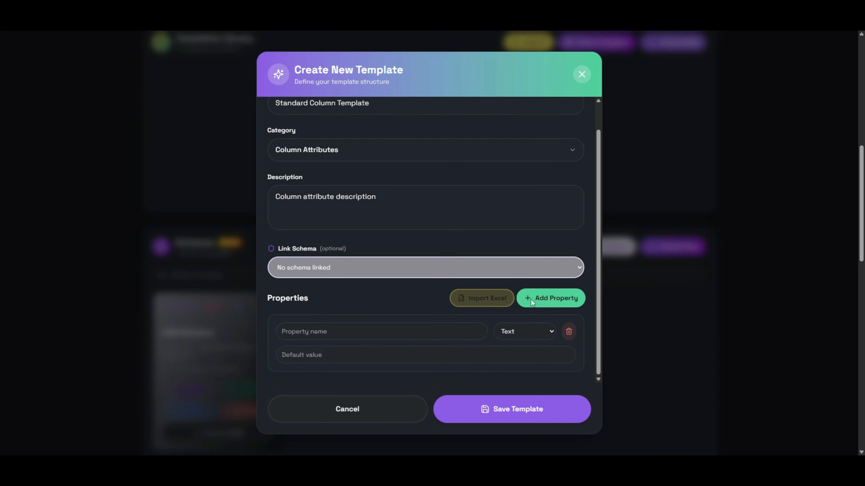
click(329, 332)
text(Property 01)
key(Tab)
text(Property 01 value)
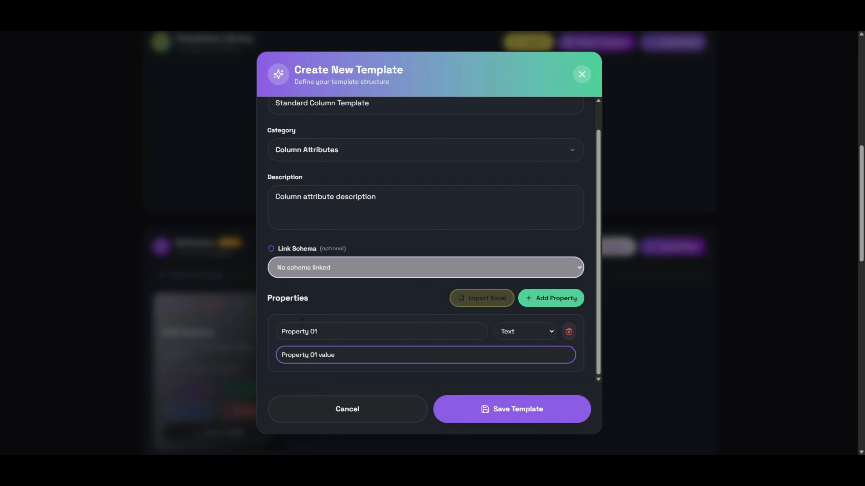
Add "Property 02" as a Select property with the options value01, value02, value03.
click(550, 298)
text(Property 02)
key(Tab)
text(Property 02 value)
click(531, 331)
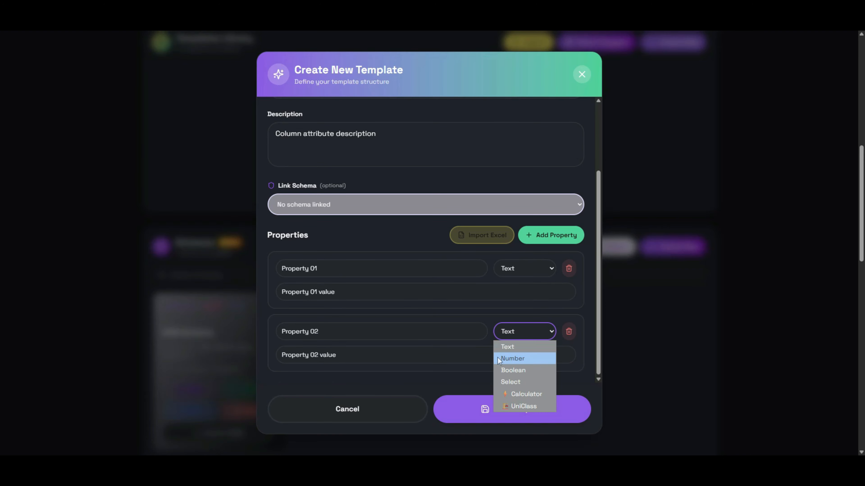
click(511, 382)
click(446, 355)
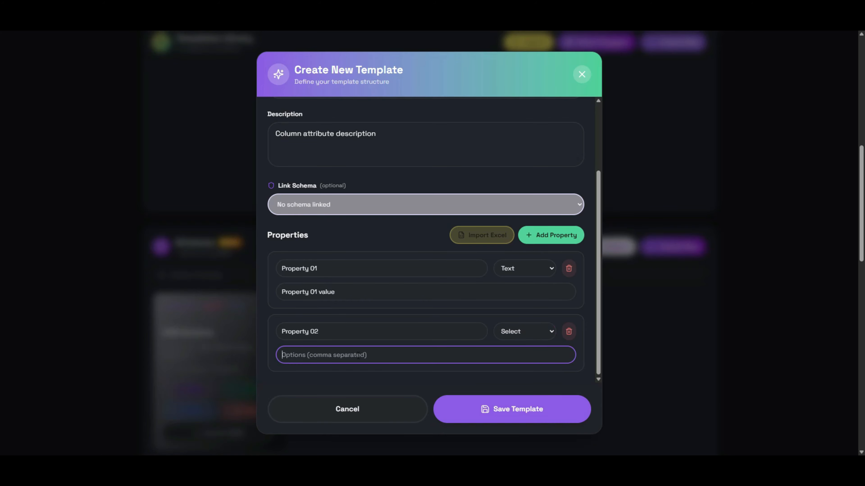
text(value01, value02, value03)
key(Return)
Make Property 03 a Calculator property that computes Length.
click(519, 328)
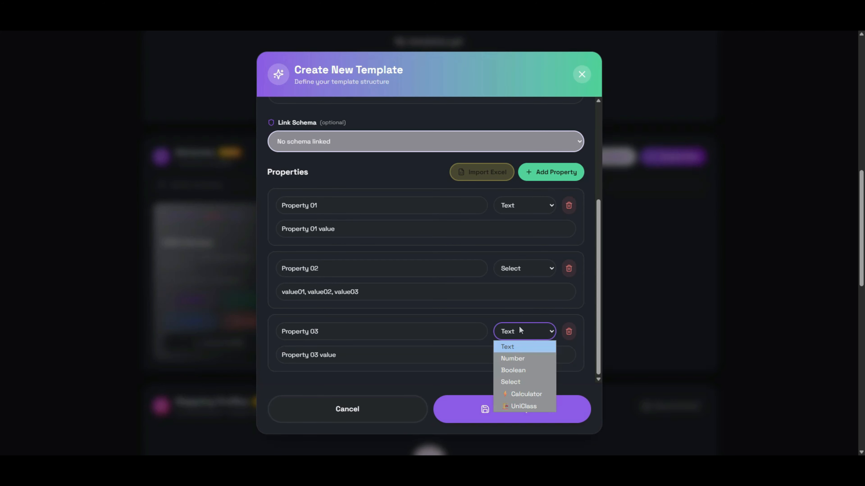
click(527, 395)
scroll(412, 346, down, 3)
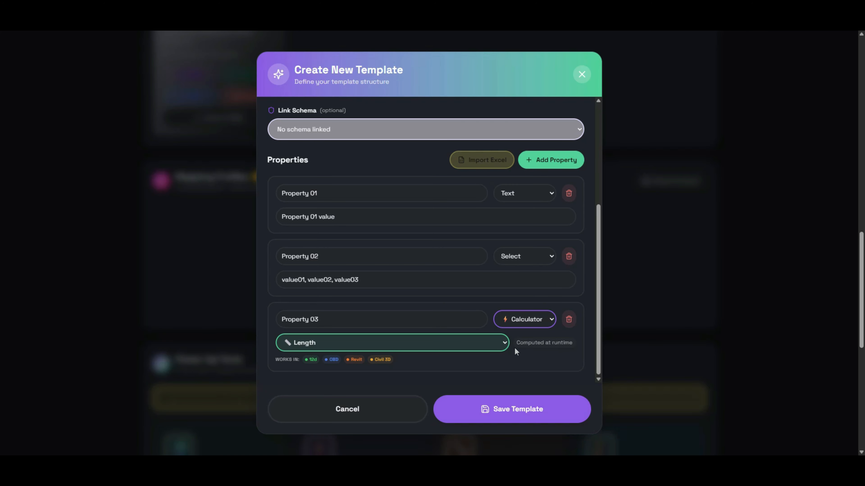
Make Property 04 a UniClass property, assign Concrete columns (Pr_20_85_16_15) from the Products table, and save the template.
click(521, 332)
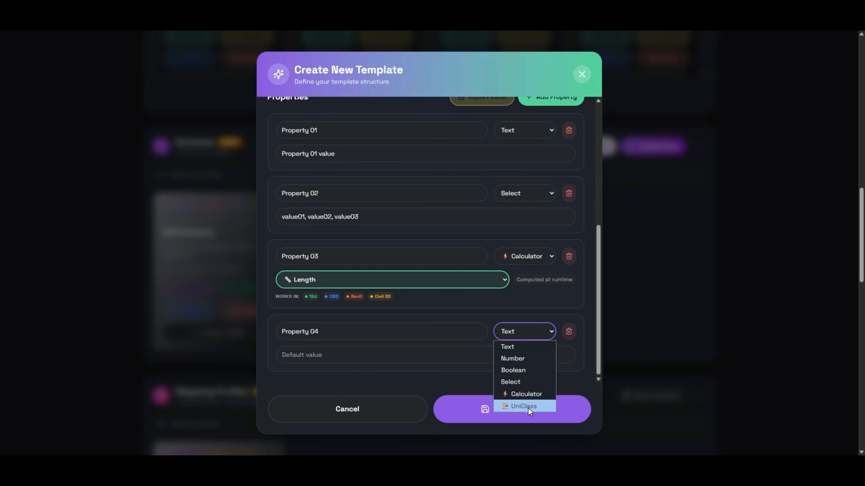
click(535, 407)
mouse_move(573, 312)
mouse_down()
mouse_move(575, 351)
mouse_move(577, 298)
mouse_up()
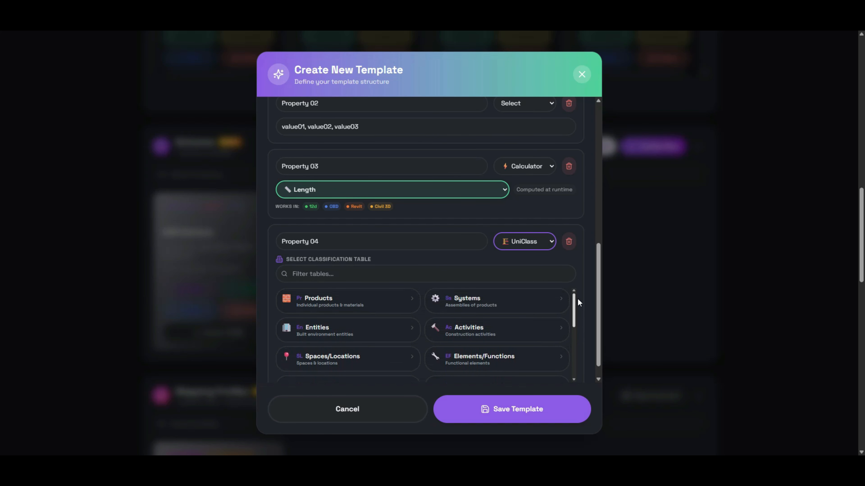
click(348, 302)
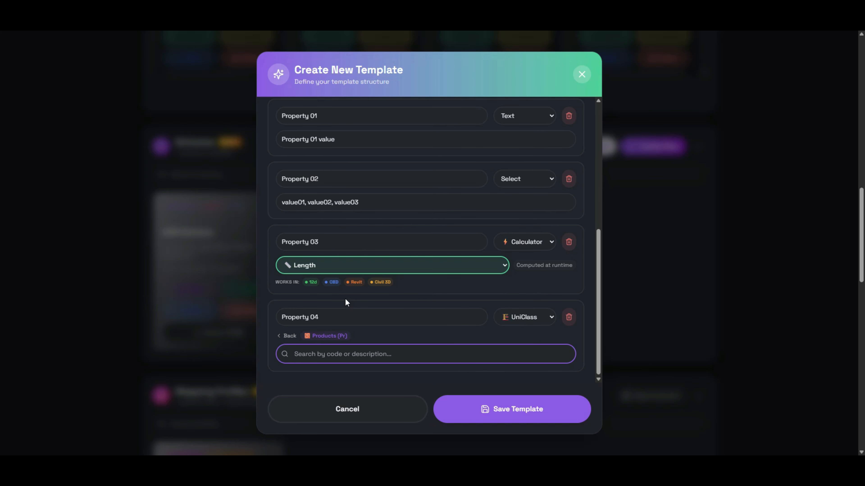
text(column)
scroll(418, 322, down, 3)
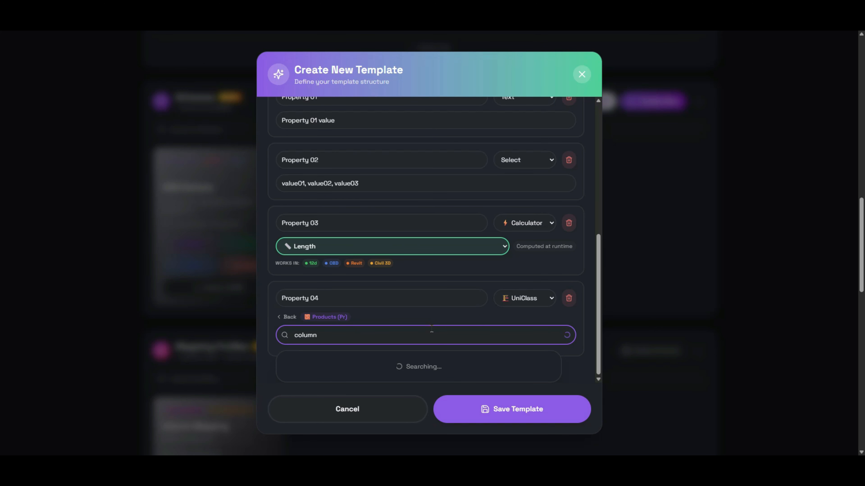
scroll(318, 348, down, 3)
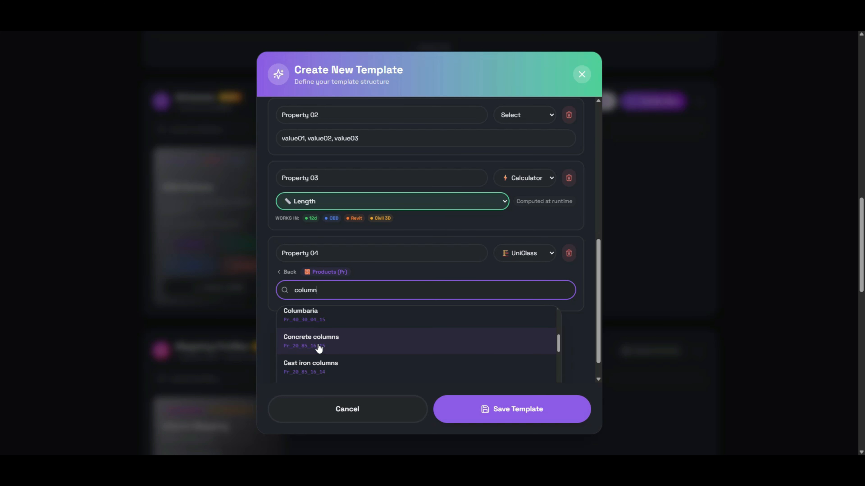
click(318, 347)
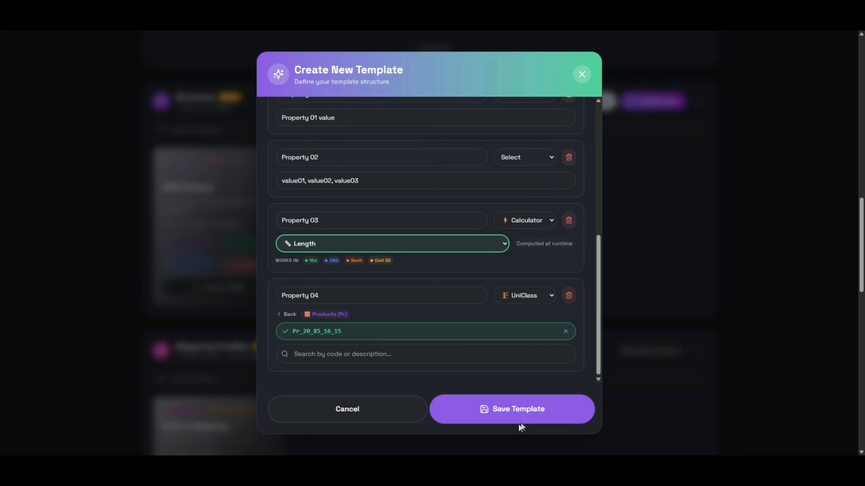
click(517, 412)
Auto-map the Quest Log elements to templates, selecting all suggested matches and applying them.
scroll(580, 241, up, 4)
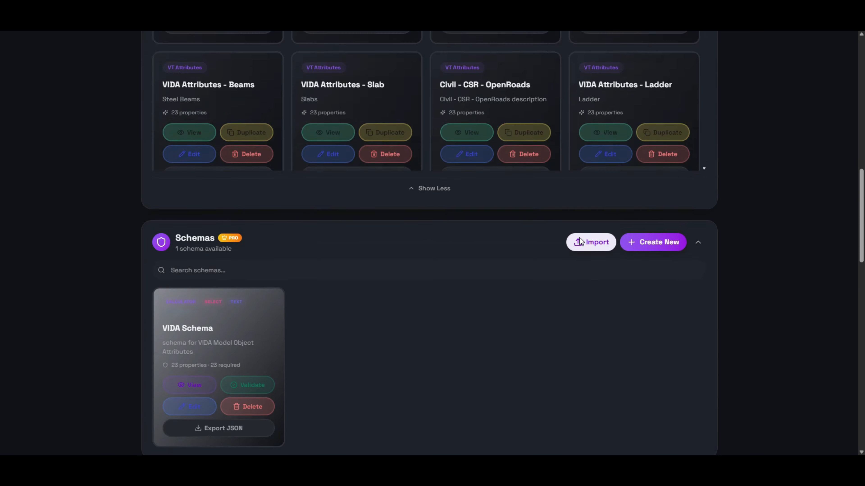
scroll(581, 241, up, 5)
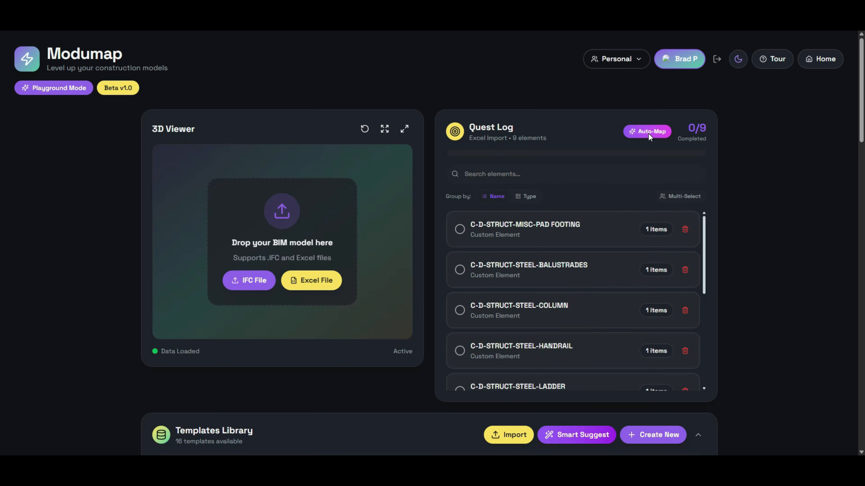
click(648, 133)
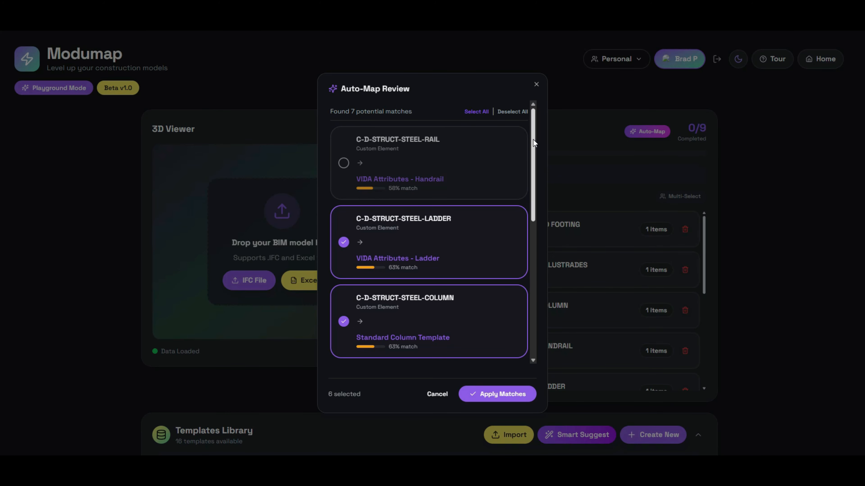
drag(533, 140, 473, 112)
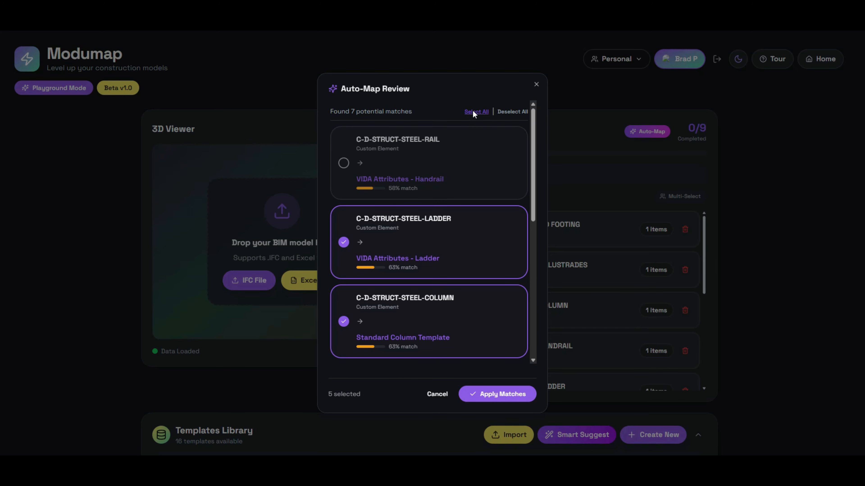
click(474, 114)
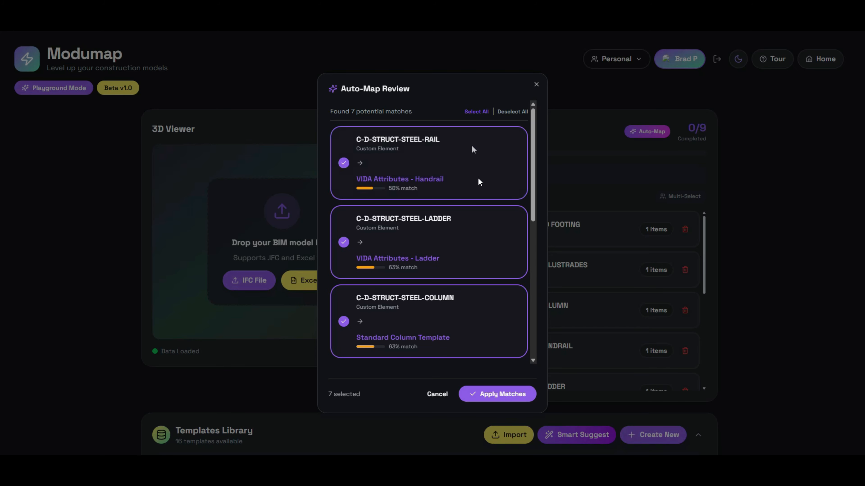
click(491, 396)
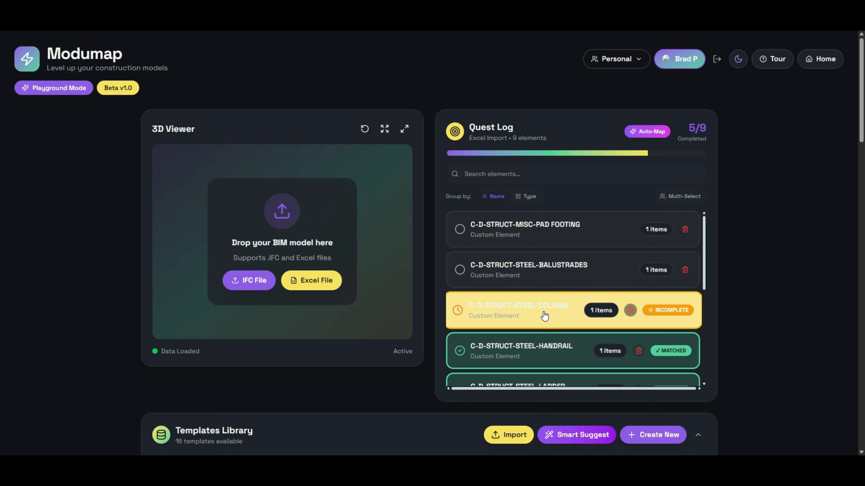
Set Property 02 to value02 for C-D-STRUCT-STEEL-COLUMN and save its mapping.
click(565, 319)
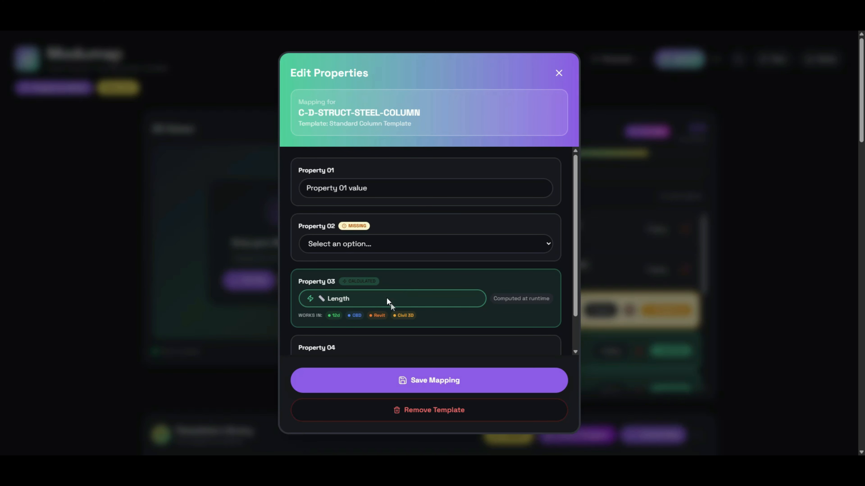
click(379, 243)
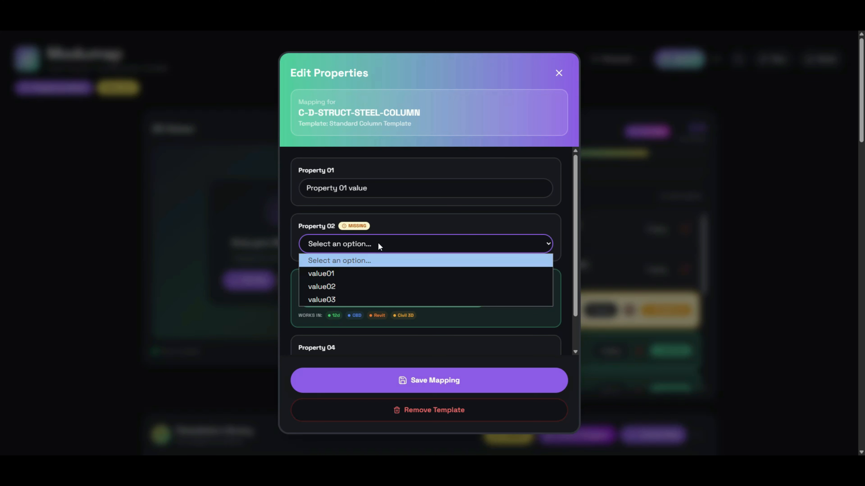
click(334, 287)
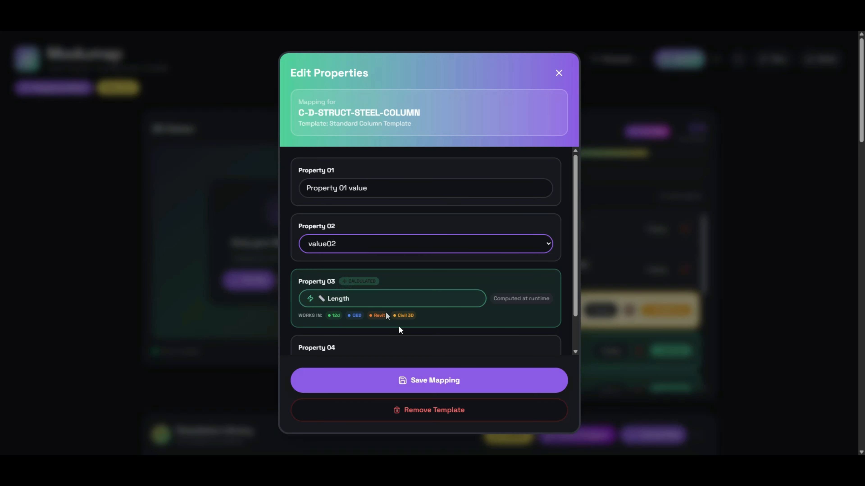
click(437, 380)
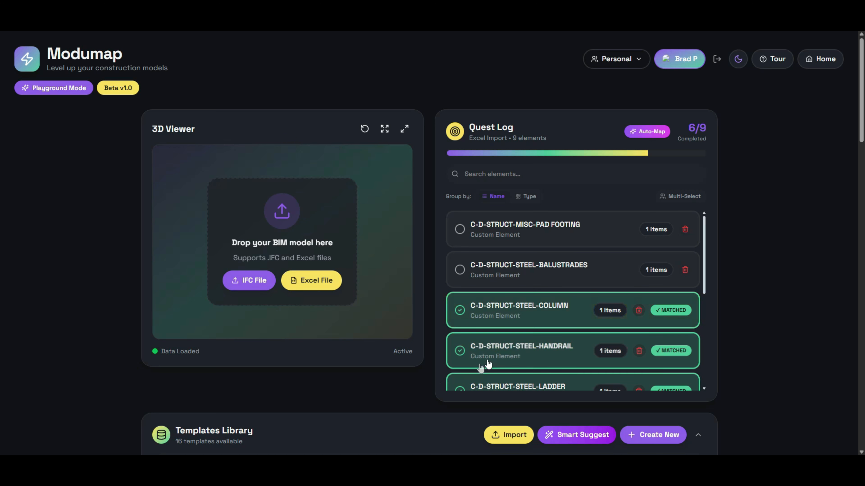
Set Property 02 to value01 for C-D-STRUCT-STEEL-PLATE and save its mapping.
drag(705, 242, 704, 308)
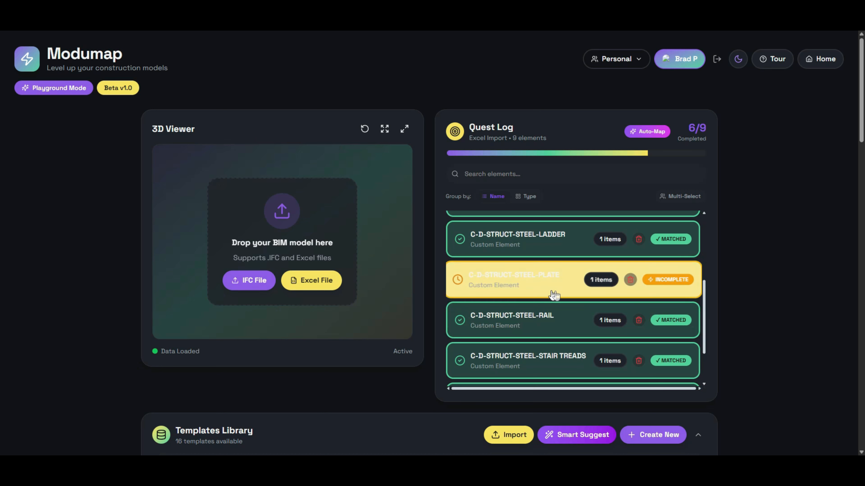
click(540, 289)
click(407, 245)
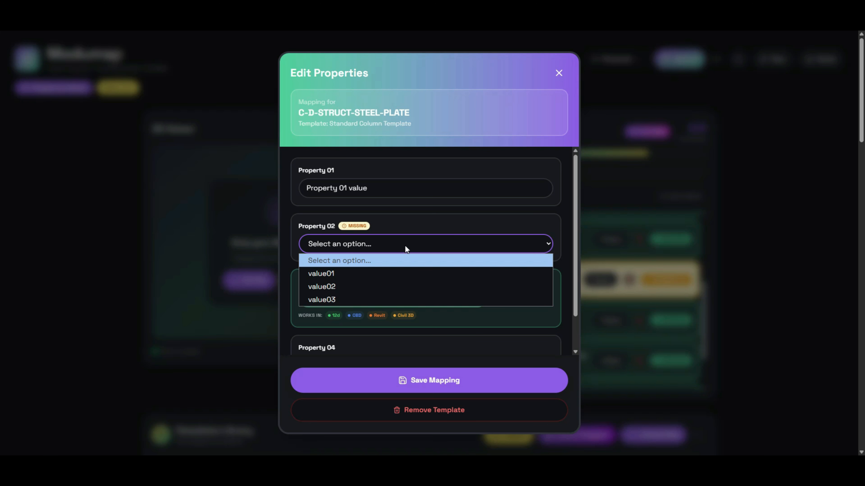
click(360, 274)
click(433, 384)
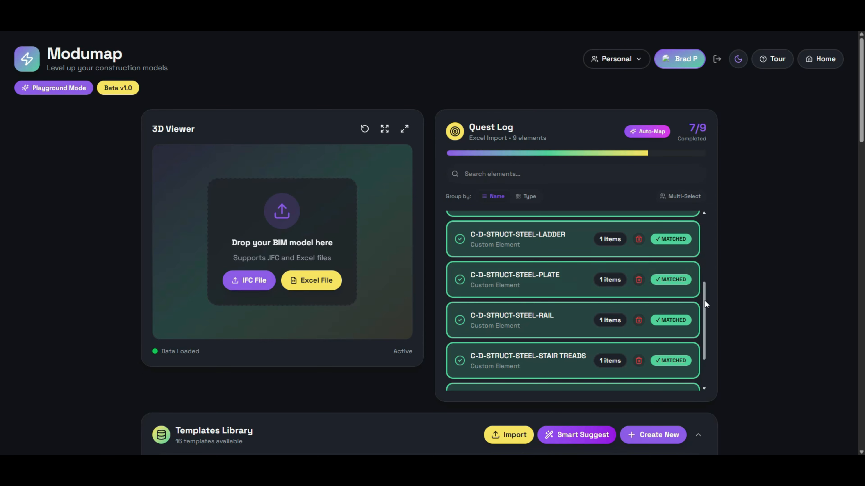
scroll(705, 301, down, 1)
drag(708, 320, 704, 240)
click(562, 235)
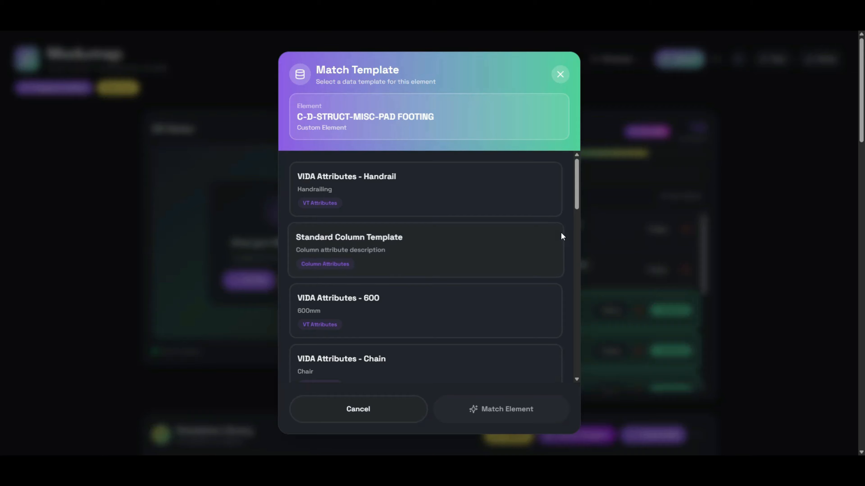
click(560, 73)
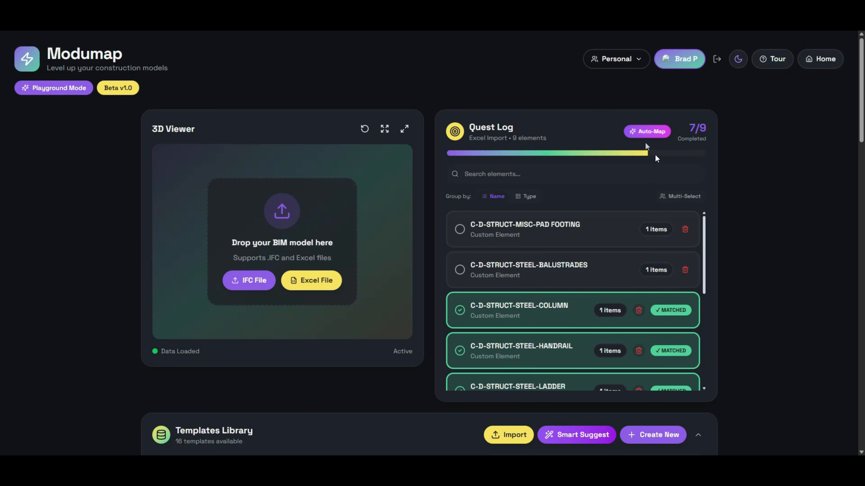
Bulk-assign the VIDA Attributes - Beams template to C-D-STRUCT-MISC-PAD FOOTING and C-D-STRUCT-STEEL-BALUSTRADES using multi-select.
click(681, 196)
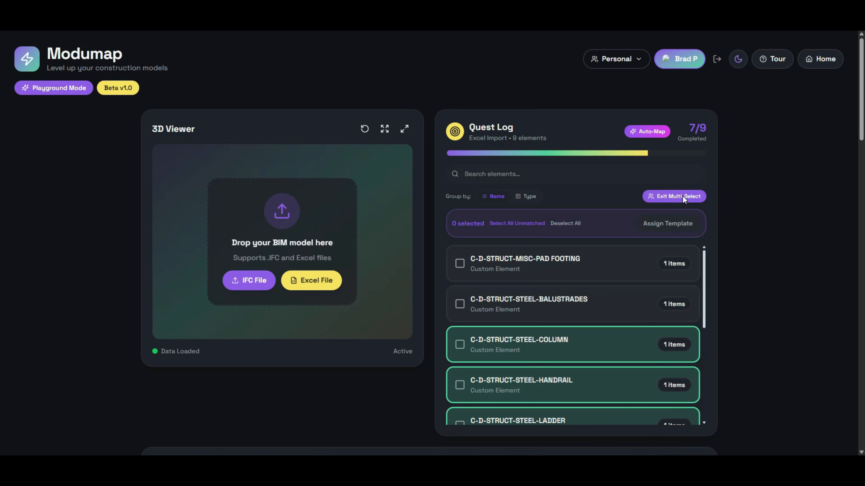
click(459, 267)
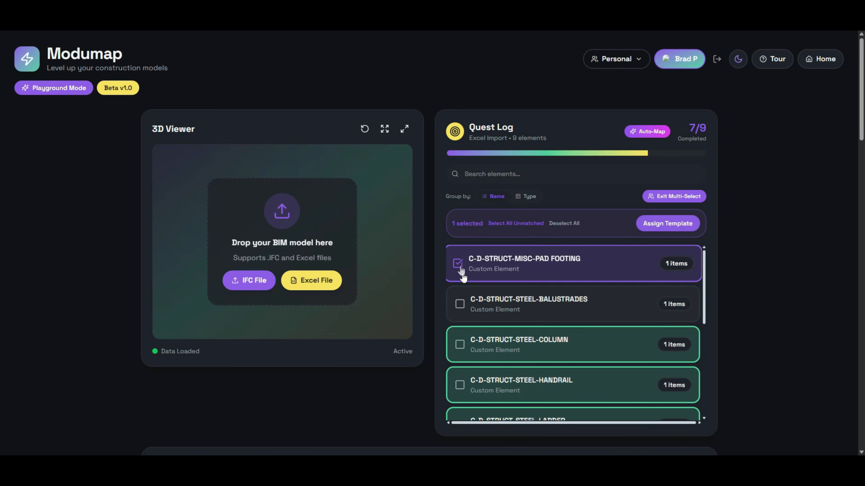
click(458, 303)
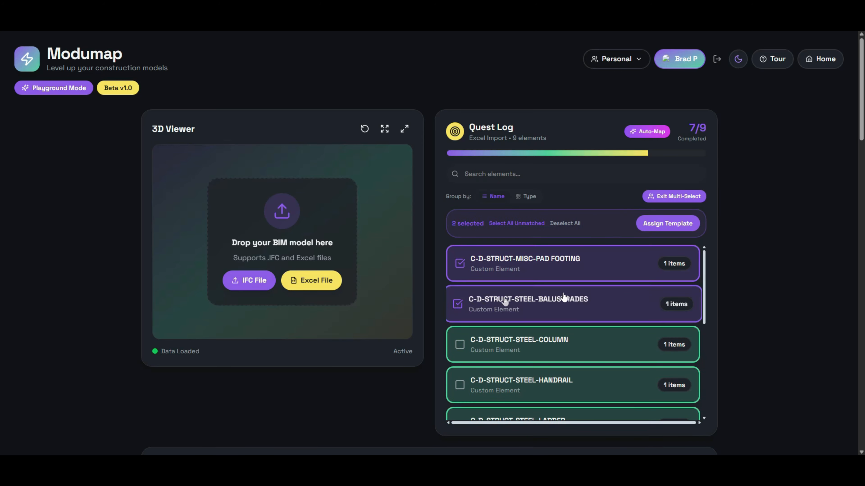
click(669, 223)
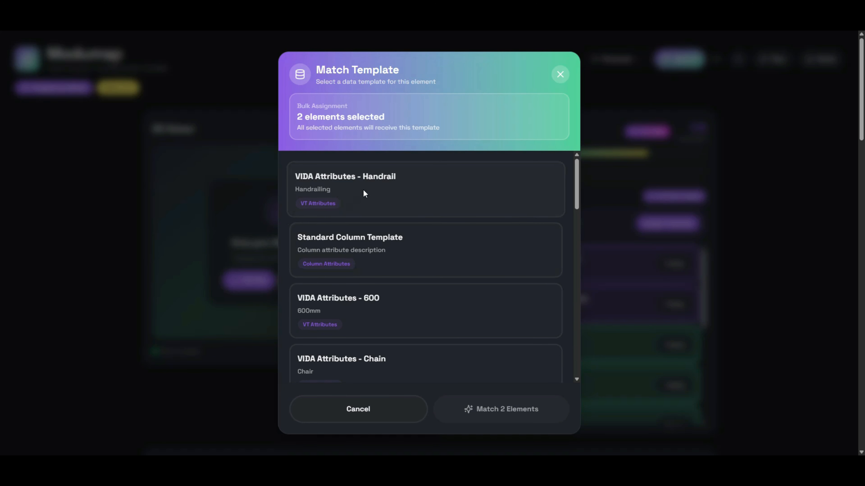
scroll(392, 306, down, 4)
scroll(389, 304, down, 3)
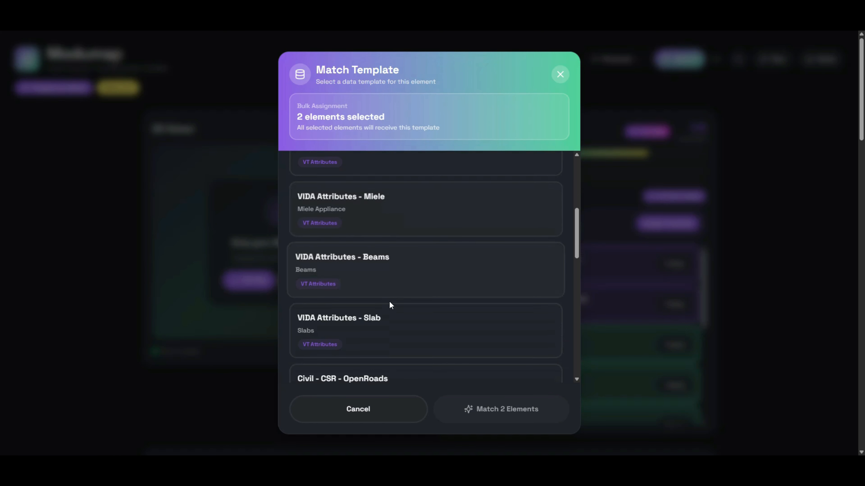
click(378, 259)
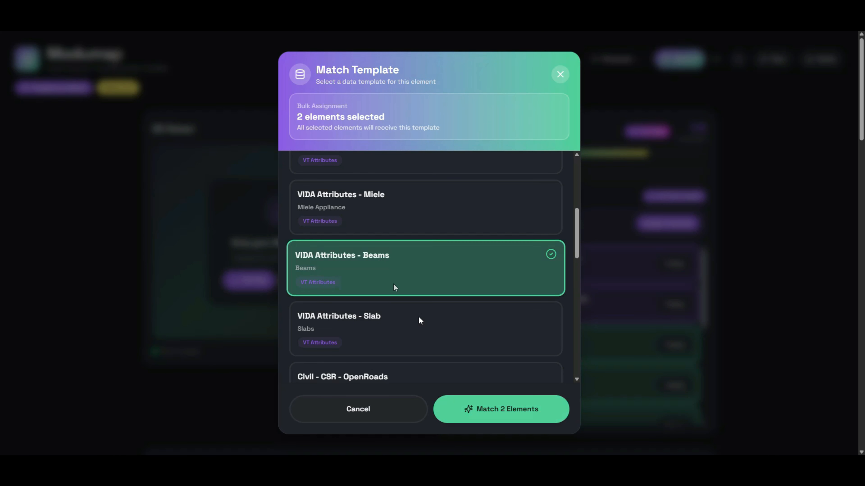
click(505, 405)
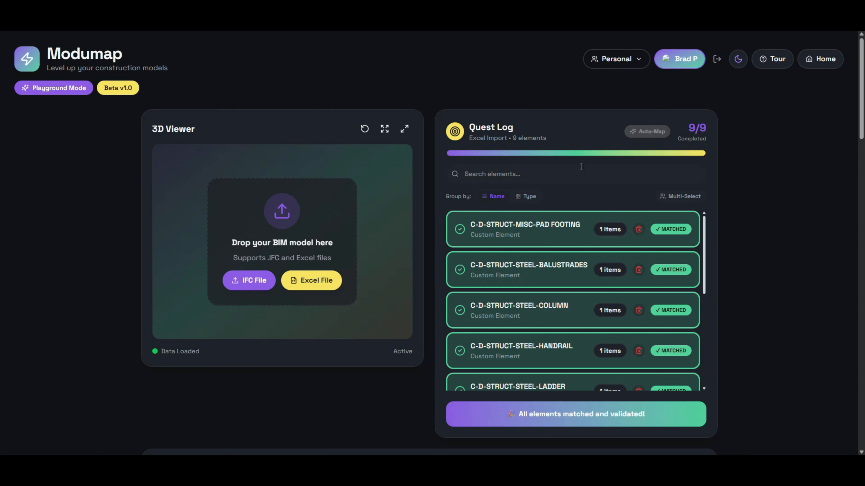
Save the current mappings as a profile named Structures Model with the description "Structures model mapping".
drag(860, 51, 859, 331)
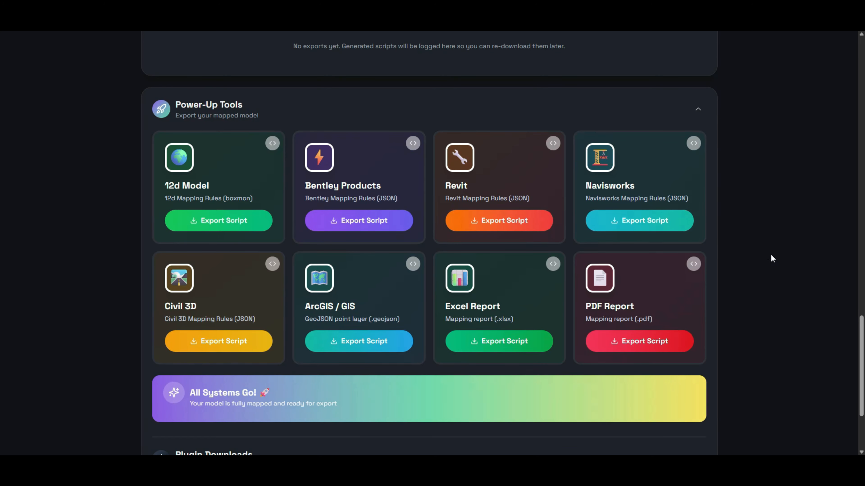
drag(858, 336, 856, 247)
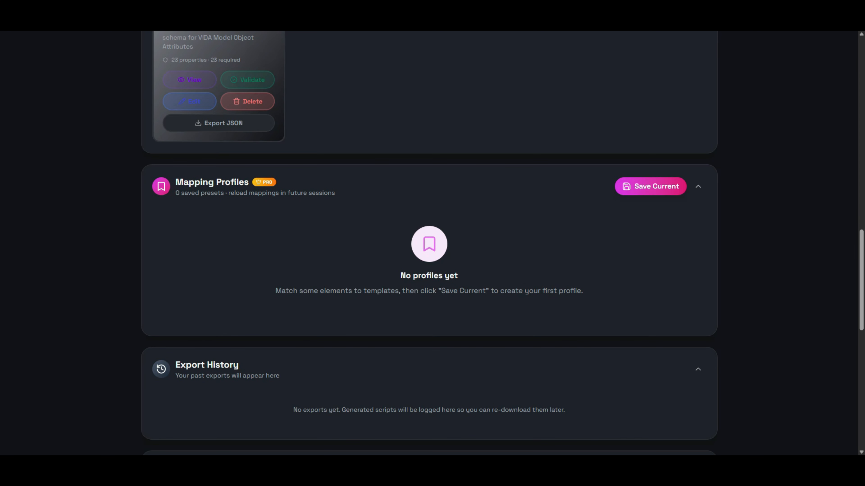
click(642, 188)
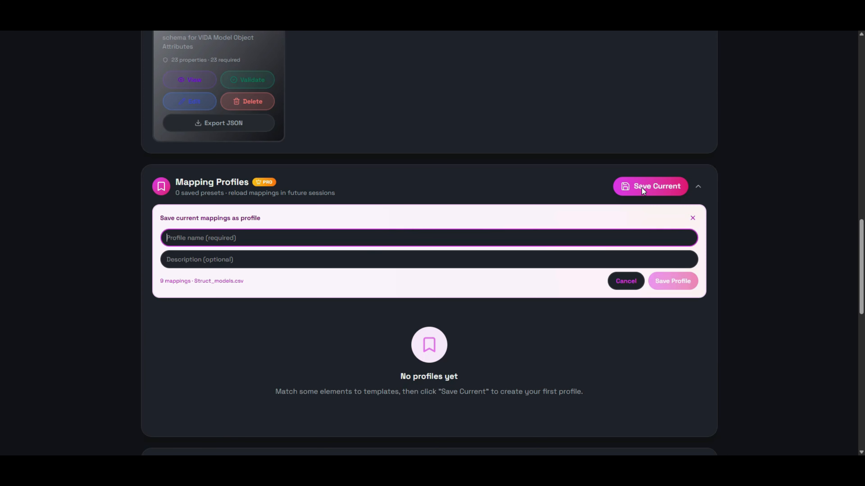
click(677, 280)
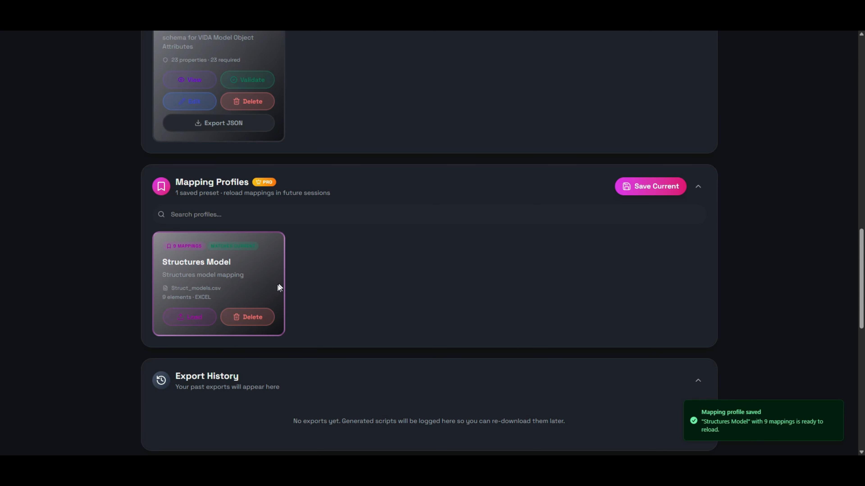
Examine the property rules defined in VIDA Schema through to the end of the list, leaving them unedited.
scroll(862, 265, down, 1)
drag(862, 266, 861, 221)
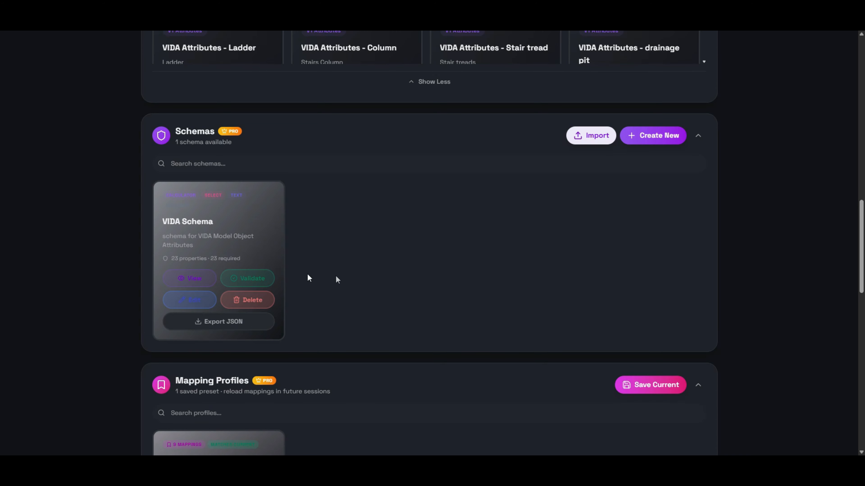
click(199, 279)
drag(597, 148, 591, 354)
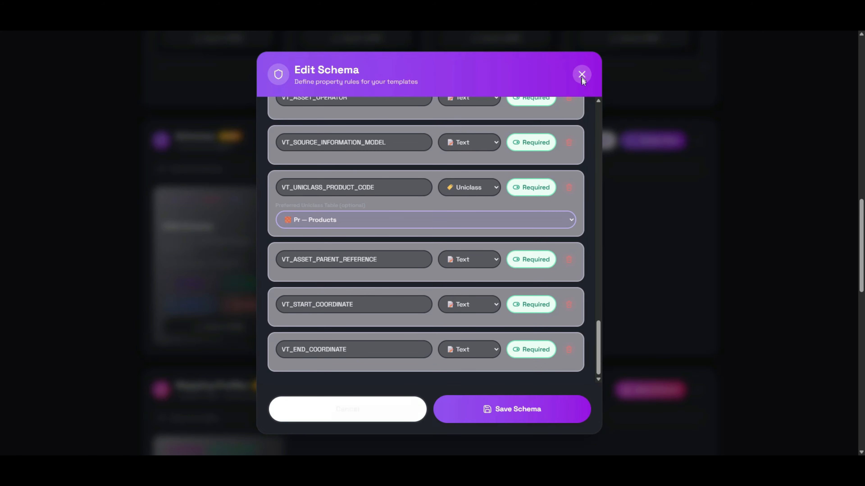
click(581, 74)
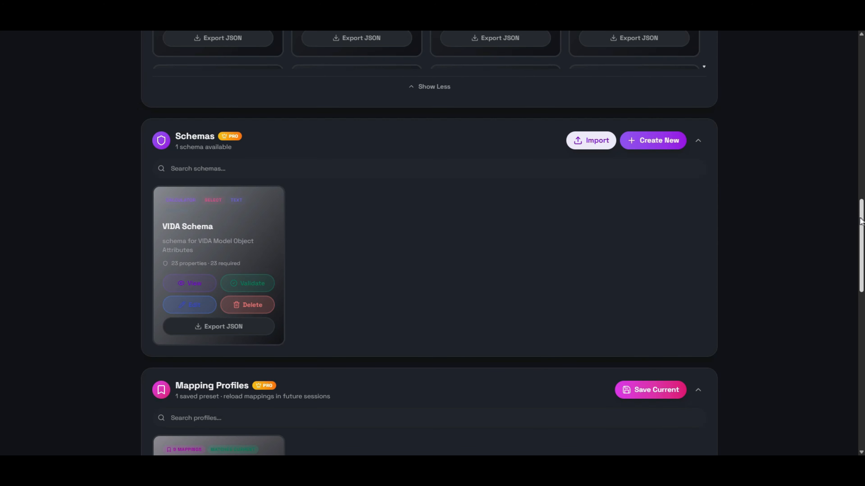
Link VIDA Schema to the VIDA Attributes - Slab template, decline adding the schema's properties, and save the template.
drag(859, 219, 849, 170)
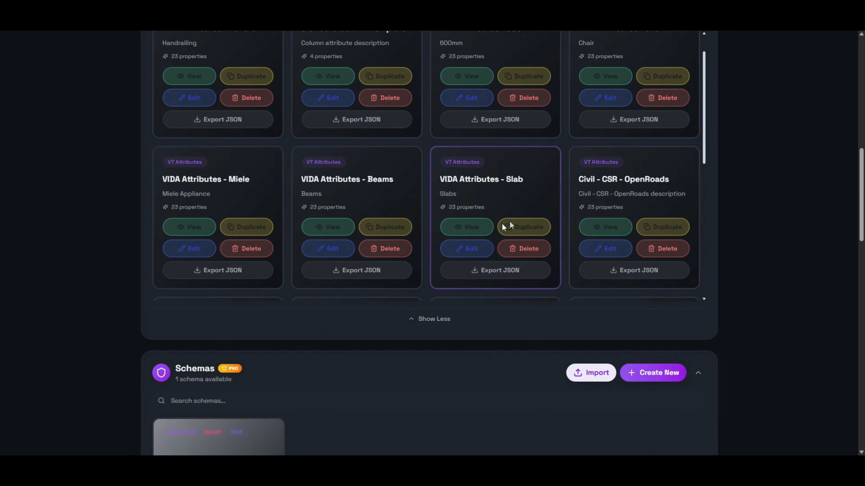
click(474, 249)
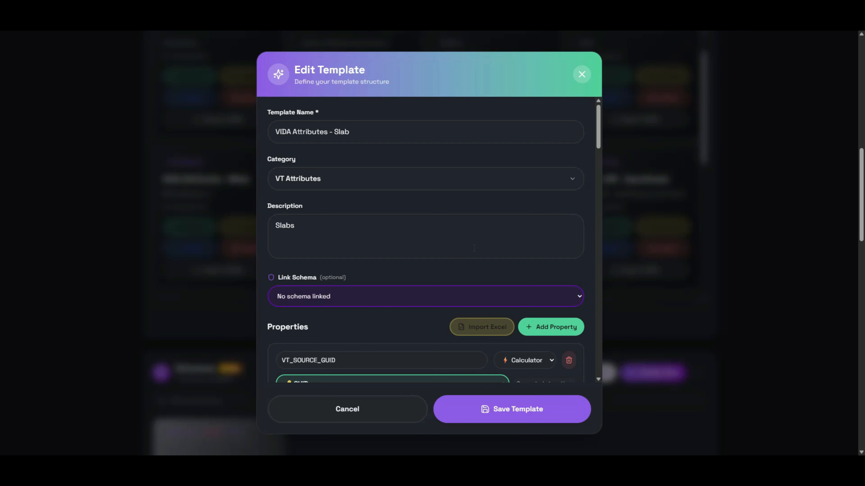
click(572, 296)
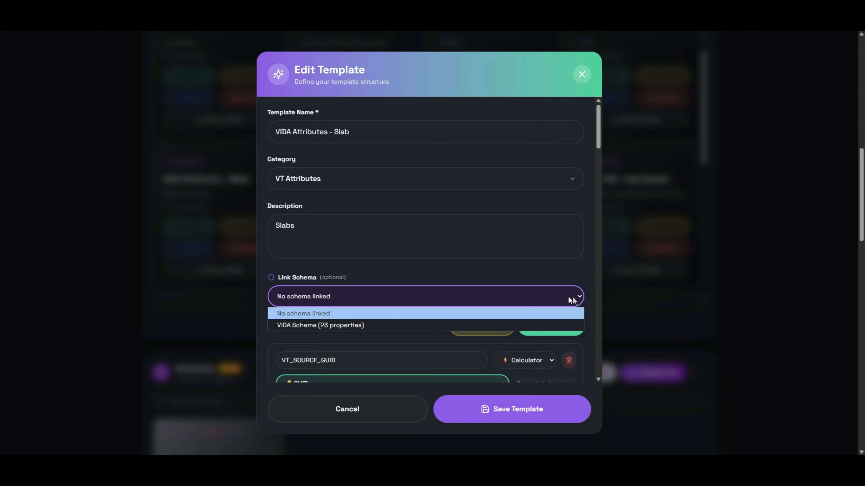
click(342, 326)
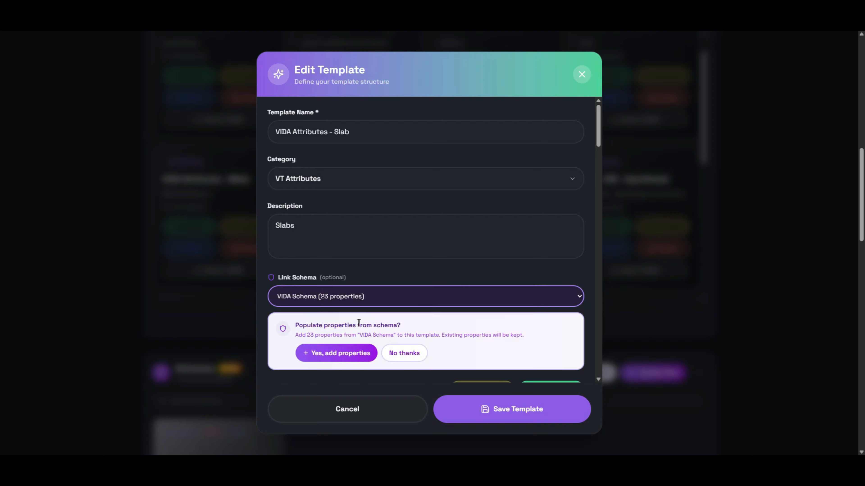
click(414, 353)
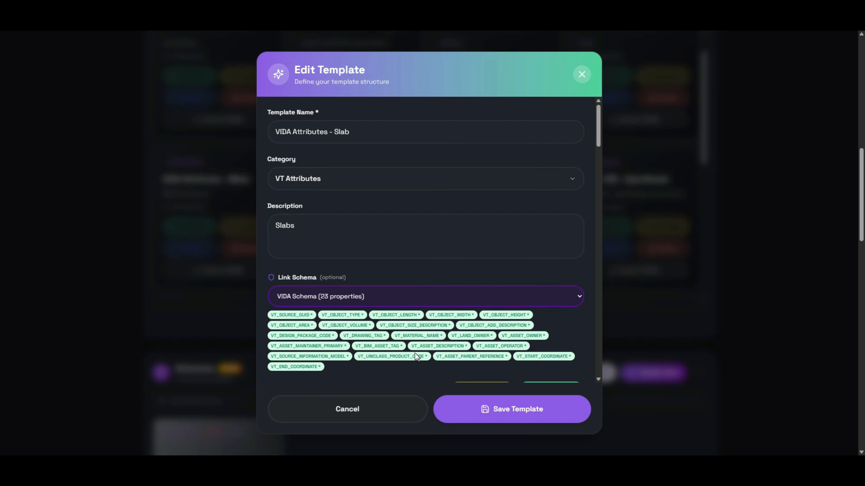
click(504, 404)
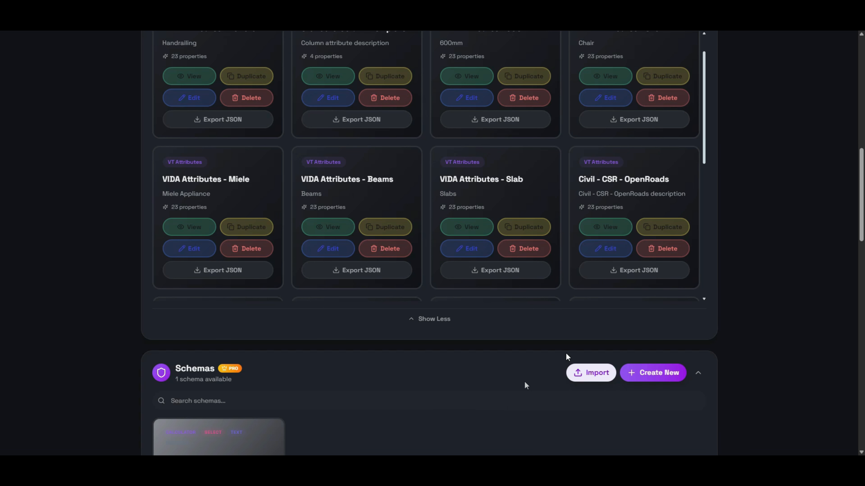
Validate the linked templates against VIDA Schema and fix VIDA Attributes - Slab by setting VT_OBJECT_TYPE to Floor.
scroll(855, 238, down, 5)
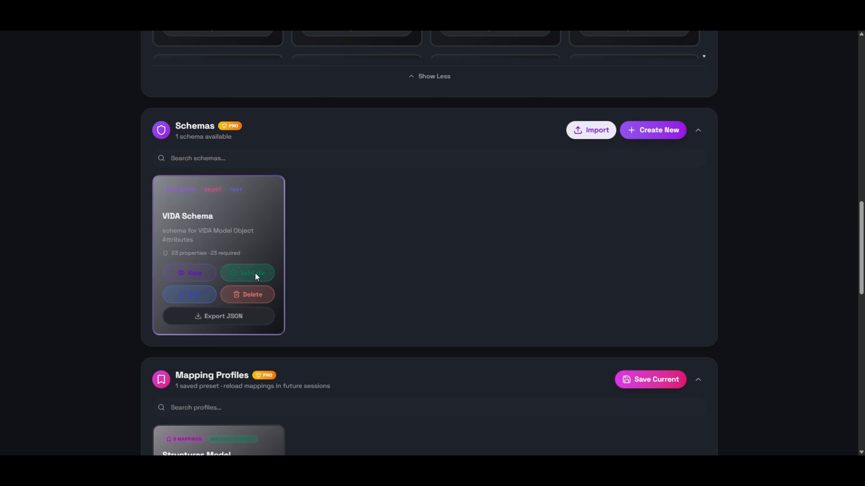
click(255, 274)
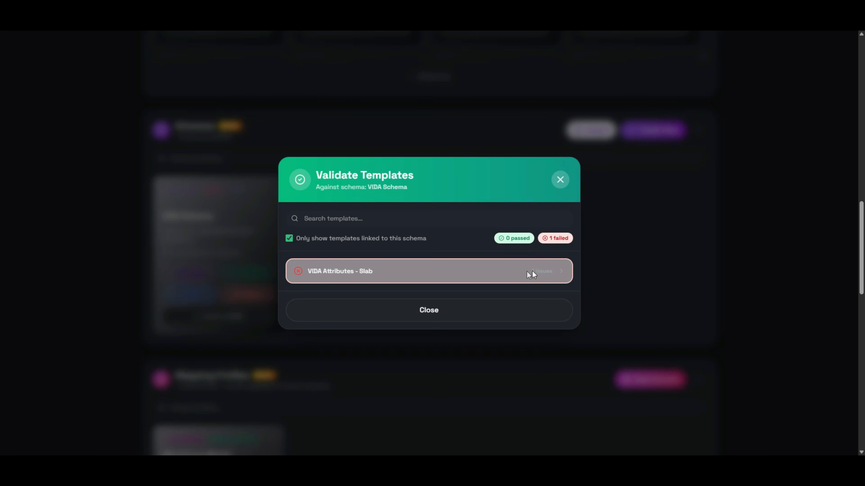
click(544, 271)
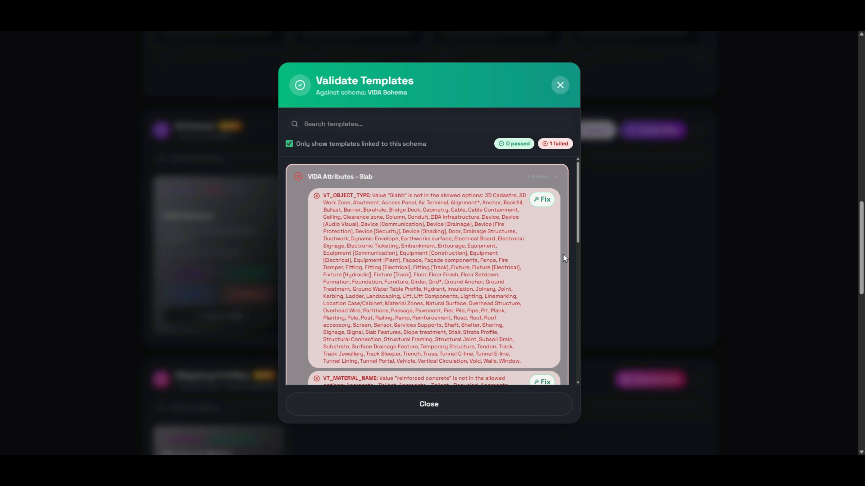
click(542, 201)
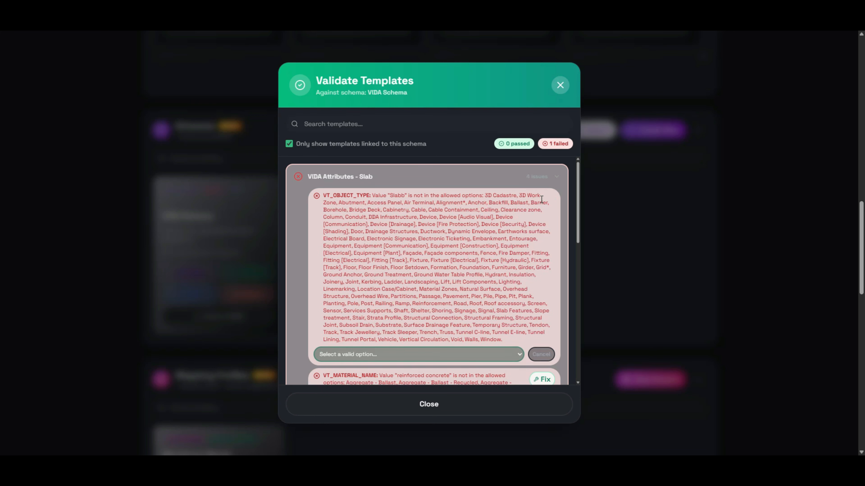
click(450, 353)
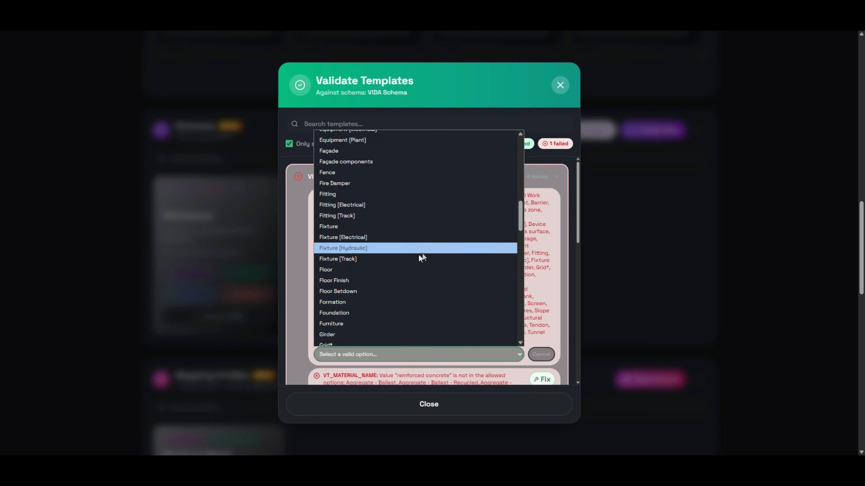
click(358, 271)
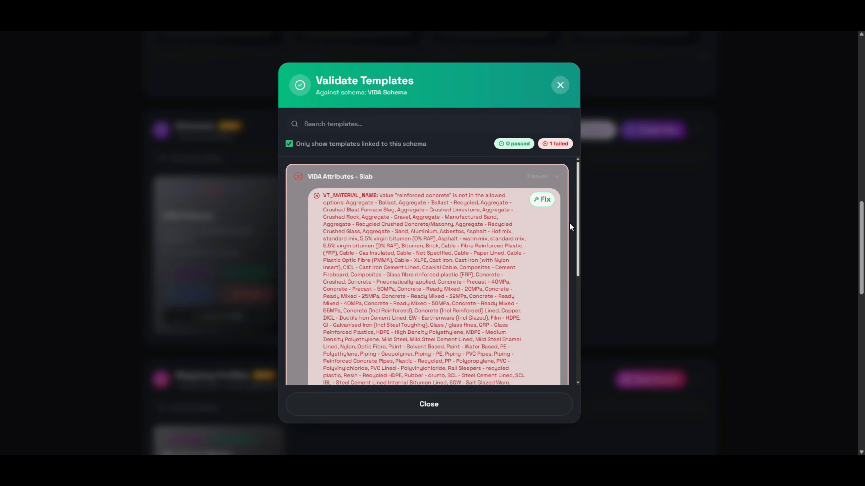
Fix VT_MATERIAL_NAME in VIDA Attributes - Slab by choosing Concrete (Incl Reinforced), and close the template validation.
click(541, 200)
click(457, 309)
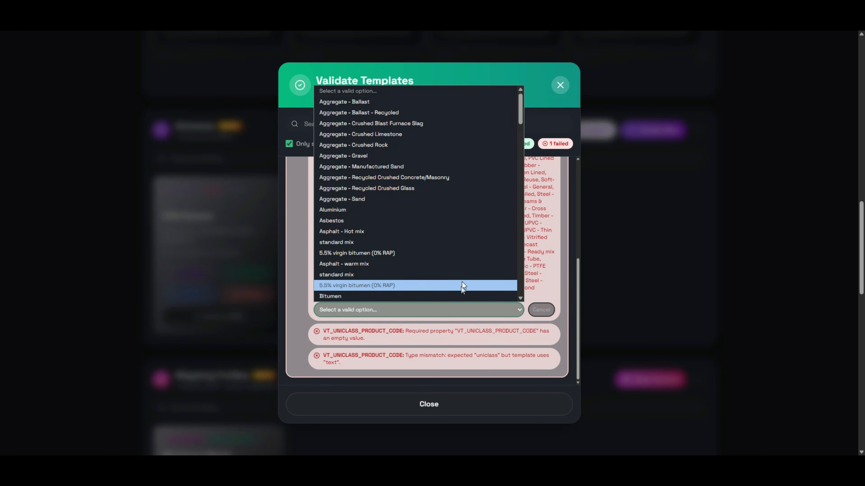
scroll(382, 236, down, 5)
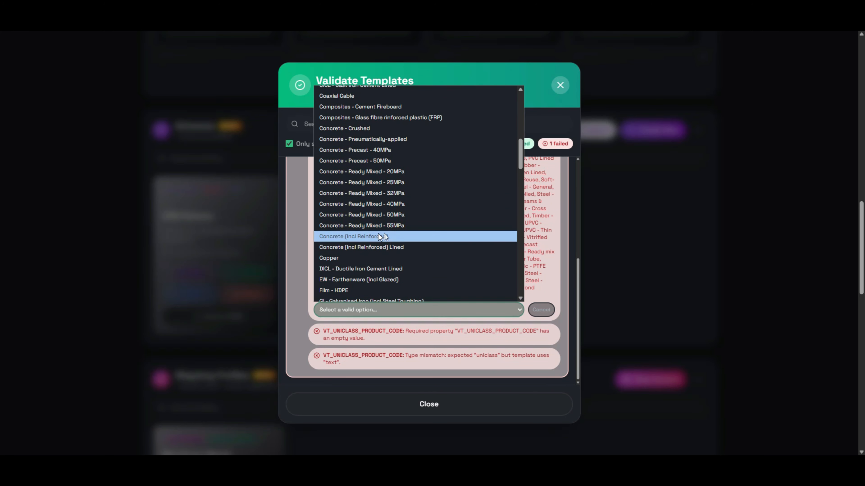
click(360, 237)
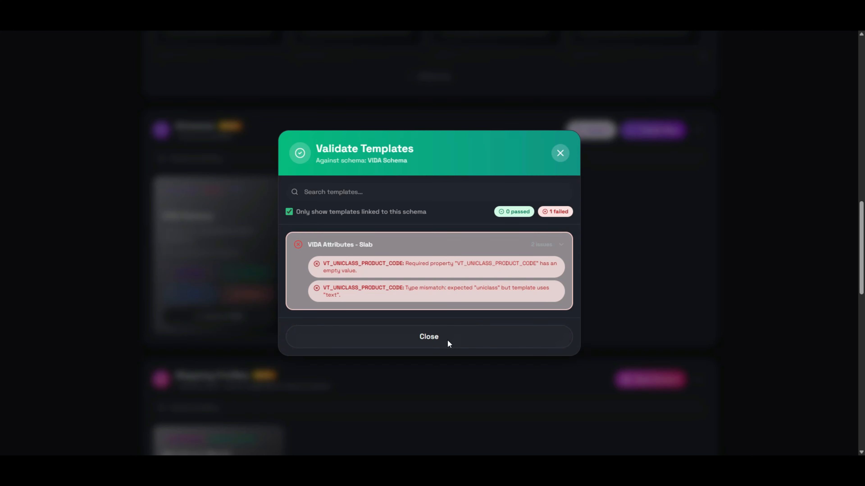
click(559, 154)
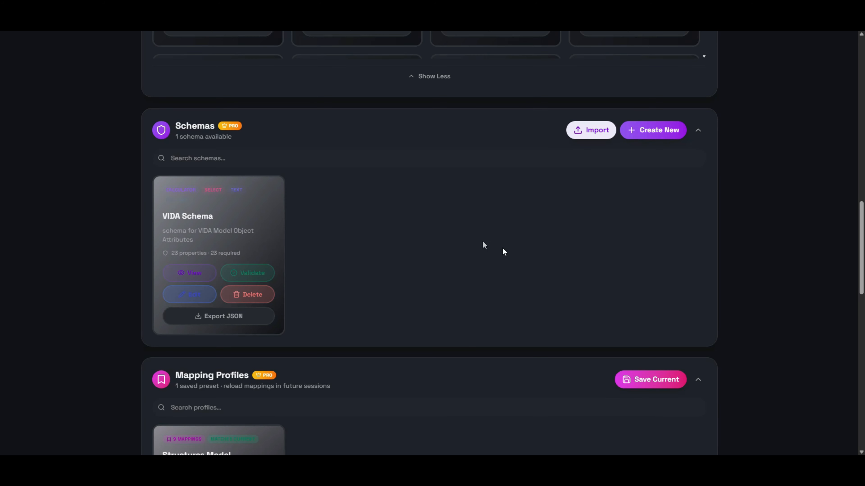
In the VIDA Attributes - Slab template, make VT_UNICLASS_PRODUCT_CODE a UniClass property with product Concrete solid slabs (Pr_20_85_14_16), and save the template.
drag(860, 225, 853, 162)
click(468, 272)
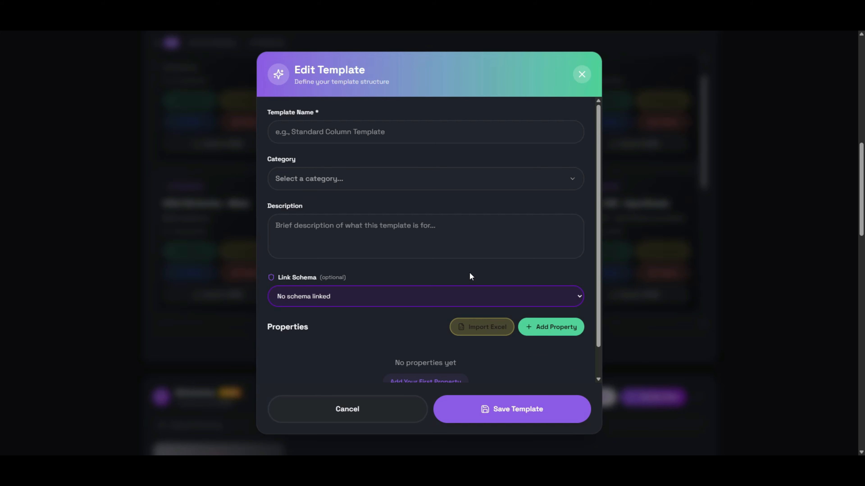
scroll(597, 154, down, 15)
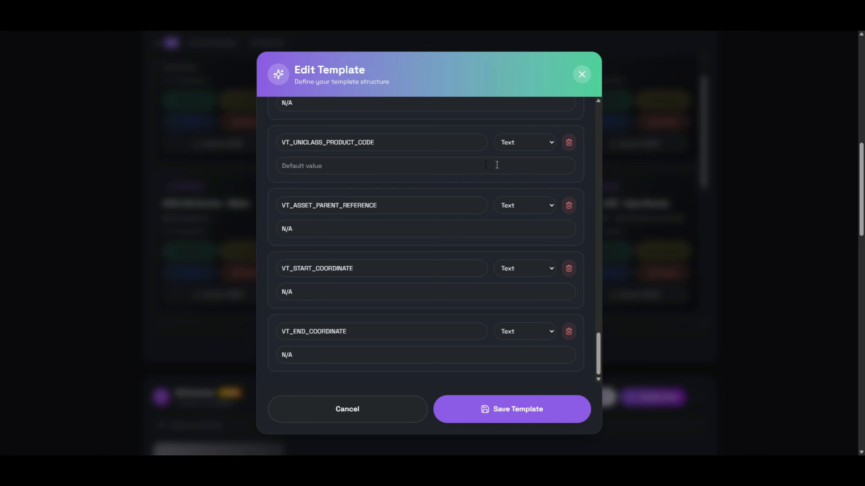
click(530, 146)
click(530, 217)
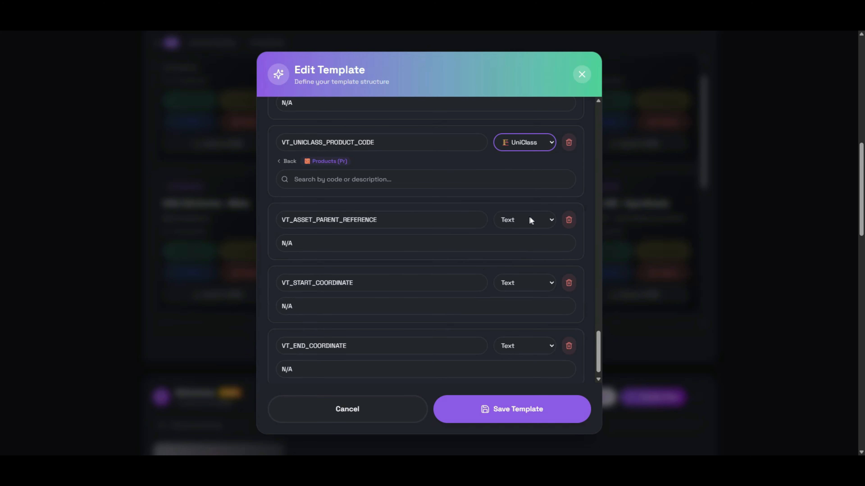
click(341, 179)
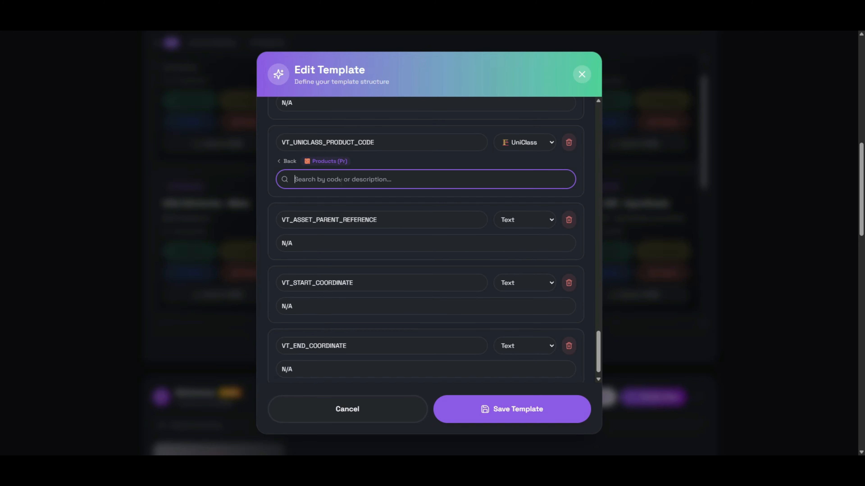
text(slab)
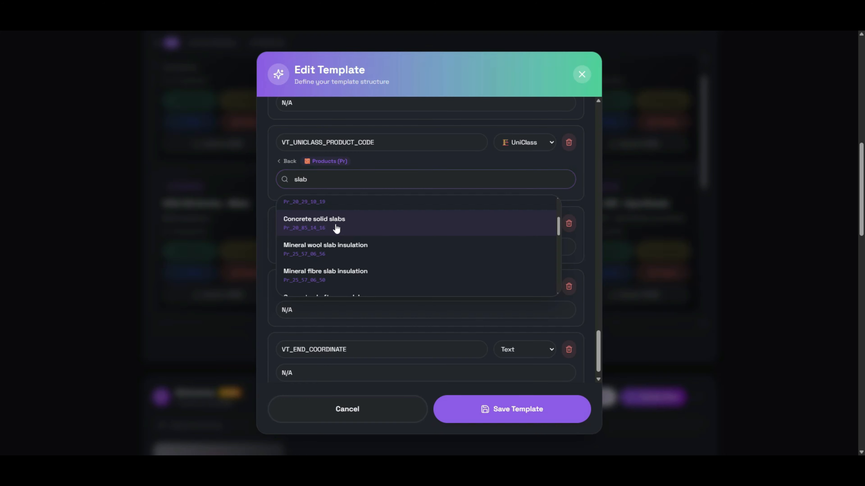
click(337, 227)
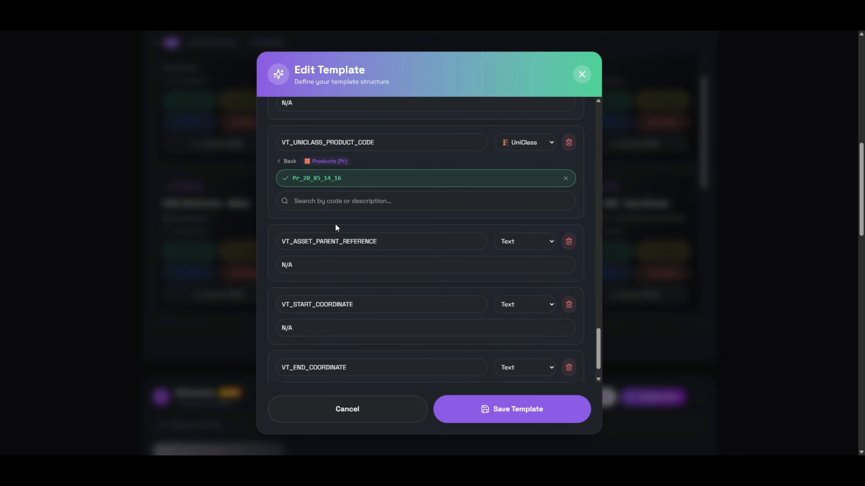
click(511, 407)
Validate the linked templates against VIDA Schema again and close the validation results.
scroll(856, 249, down, 8)
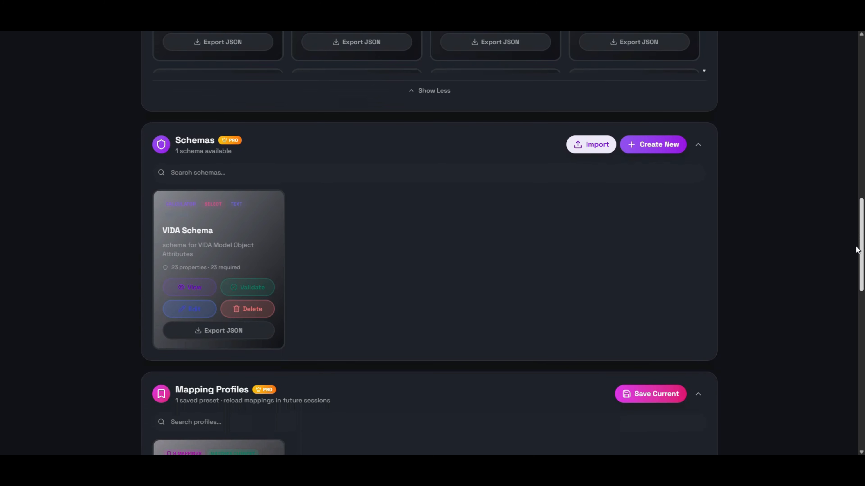
click(243, 286)
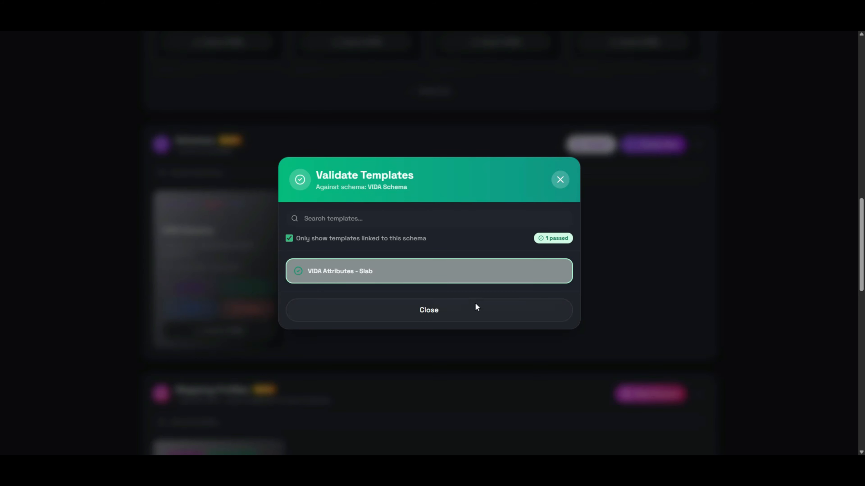
click(436, 313)
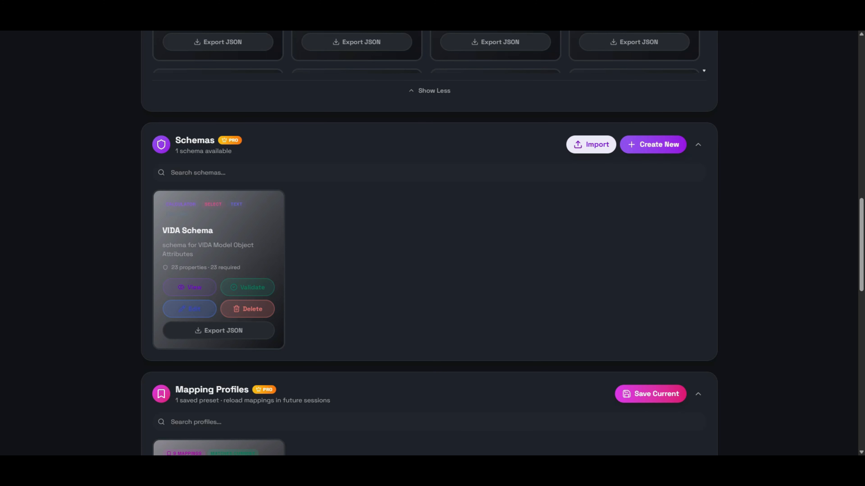